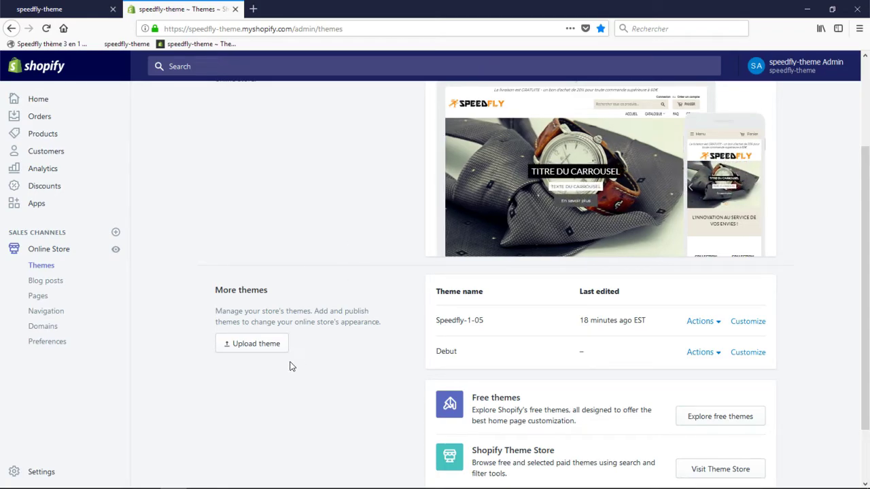
# - Check the theme upload dialog without uploading a file, and inspect the last-edited time of the Speedfly-1-05 theme
pyautogui.click(258, 344)
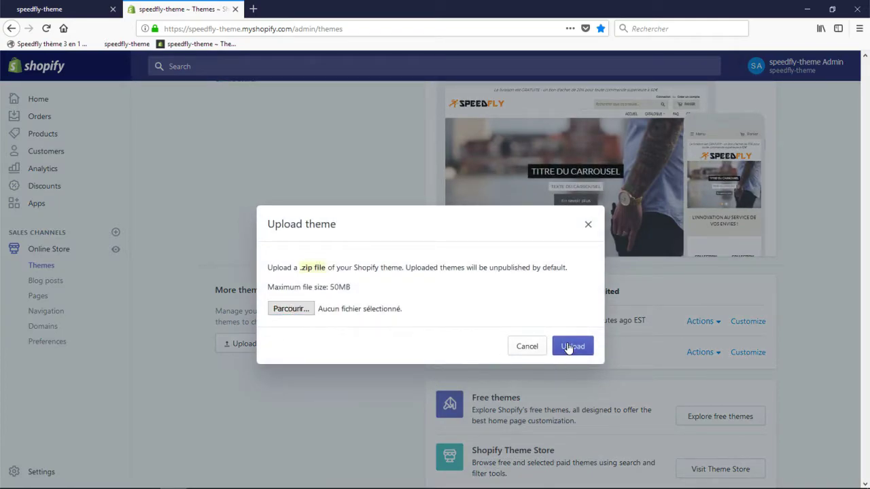
pyautogui.click(589, 225)
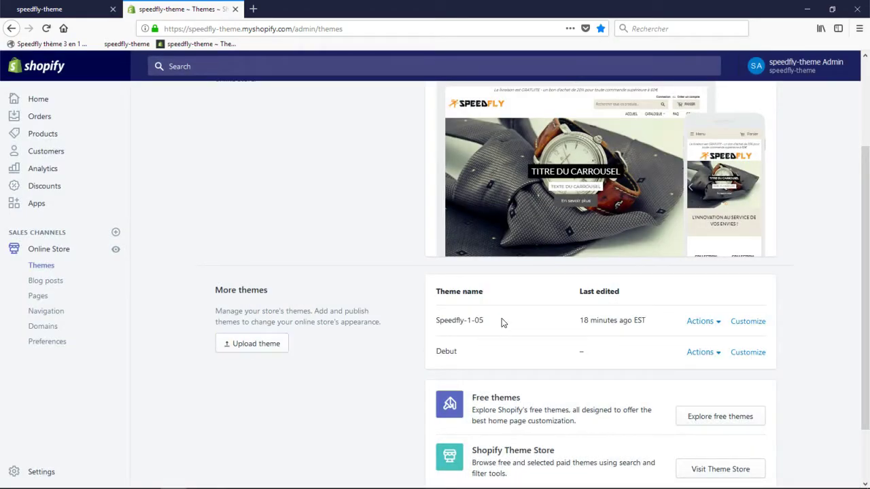
pyautogui.moveTo(580, 325); pyautogui.dragTo(648, 324)
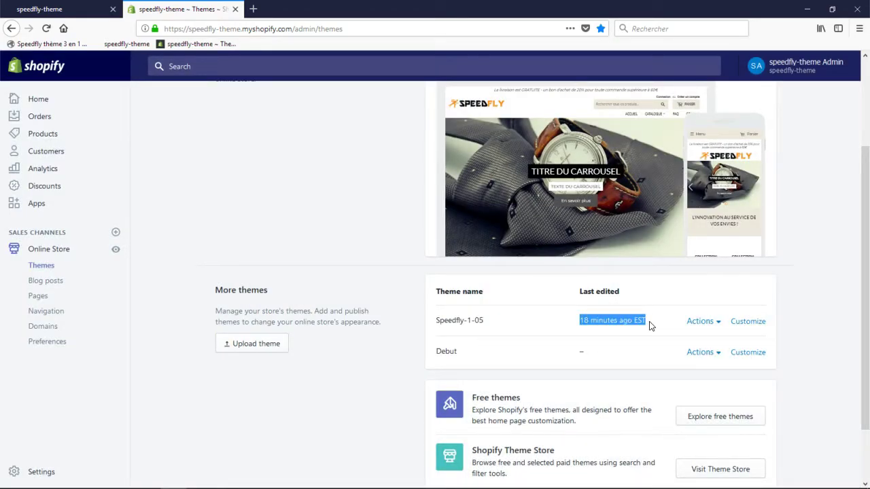
pyautogui.click(564, 321)
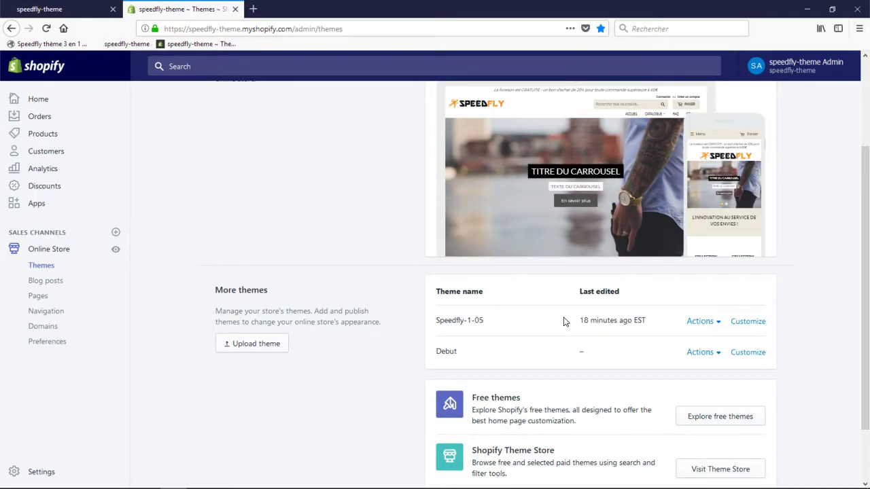
# - Open settings_data.json from the Config folder of the current Speedfly-1-04 theme's code and select its entire contents
pyautogui.scroll(3, 563, 318)
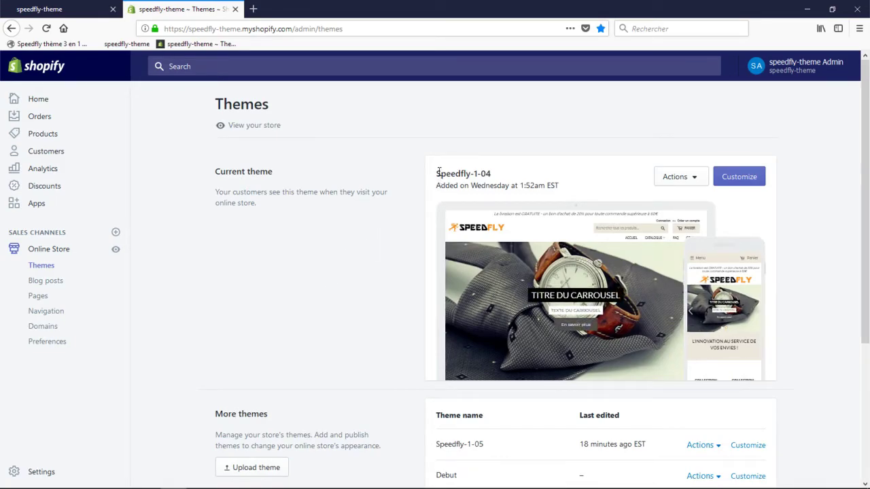
pyautogui.click(688, 183)
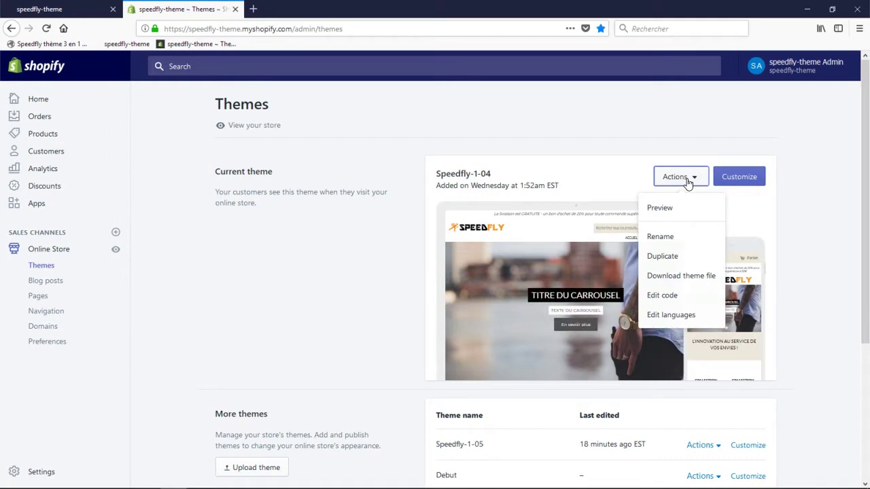
pyautogui.click(671, 297)
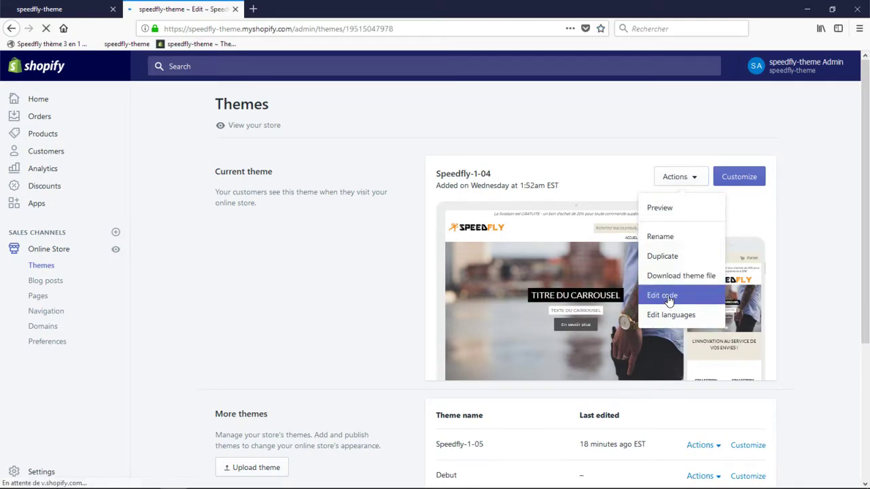
pyautogui.scroll(-5, 243, 355)
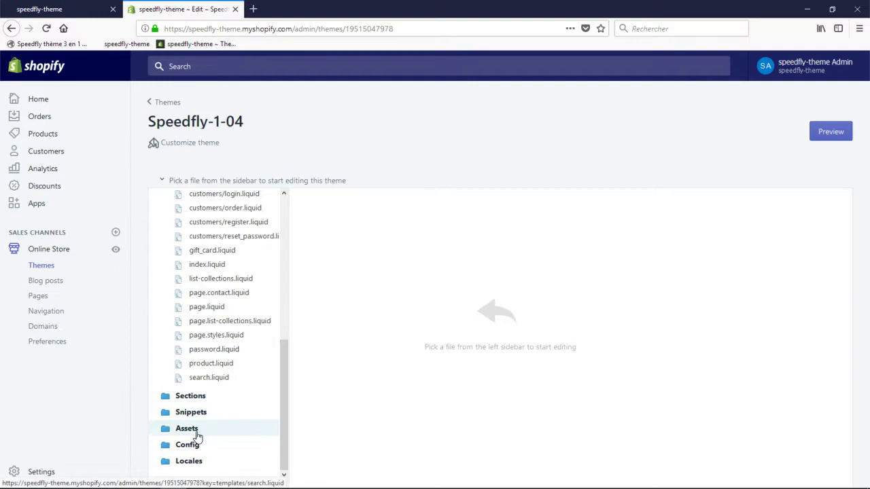
pyautogui.click(189, 445)
pyautogui.scroll(-1, 204, 445)
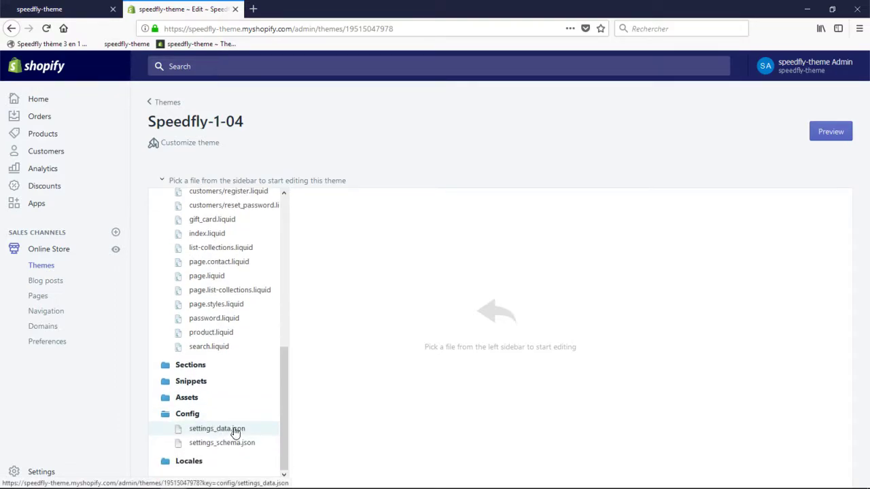
pyautogui.click(235, 433)
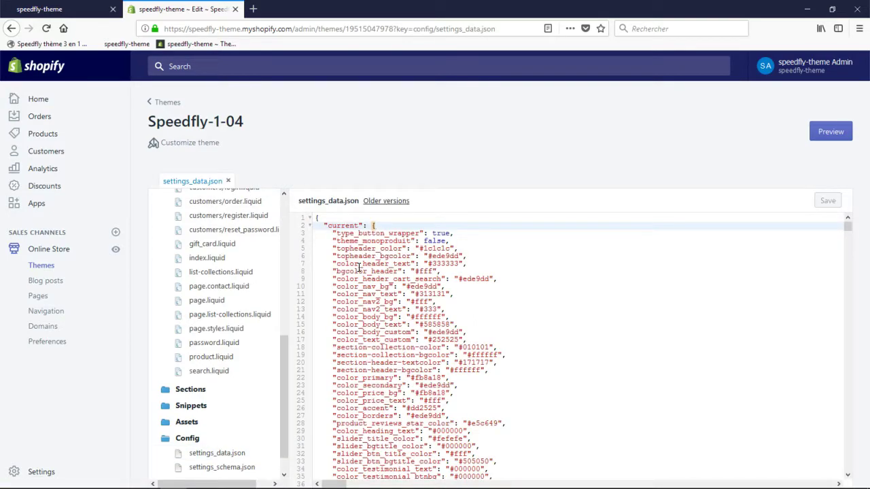
pyautogui.click(528, 247)
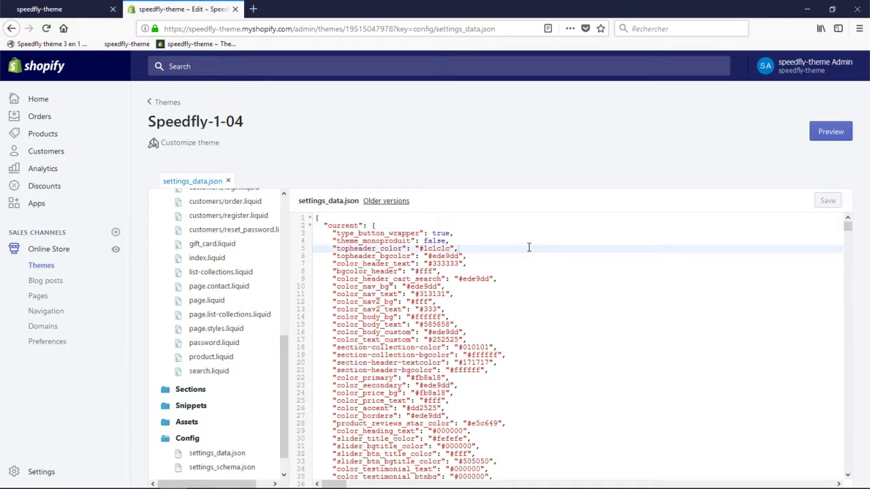
pyautogui.hotkey('ctrl', 'a')
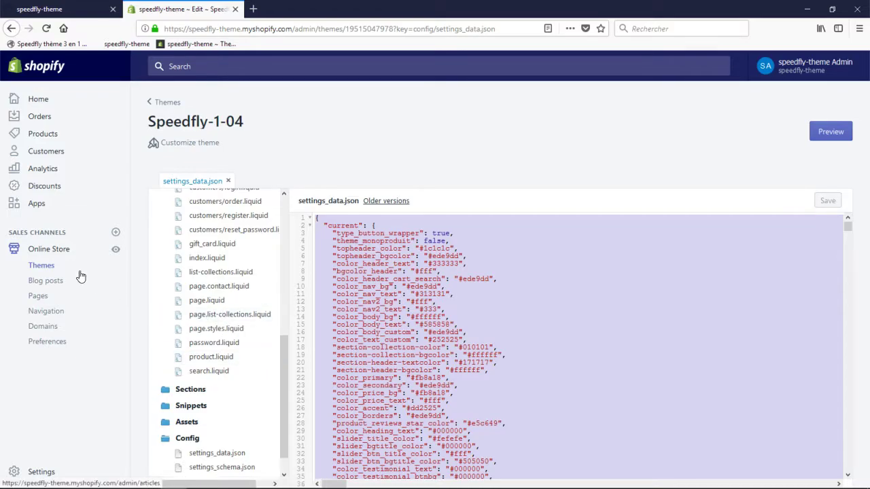
# - Open settings_data.json from the Config folder of the Speedfly-1-05 theme's code and select all of its contents
pyautogui.click(59, 252)
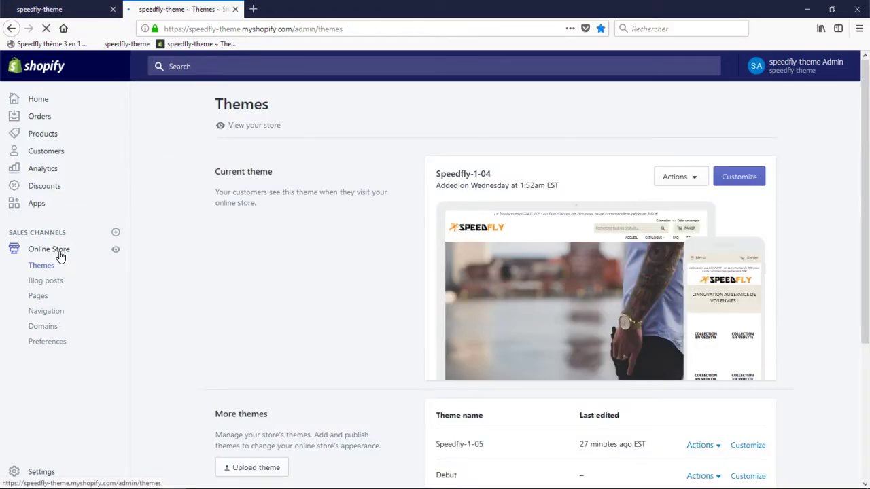
pyautogui.scroll(-3, 455, 320)
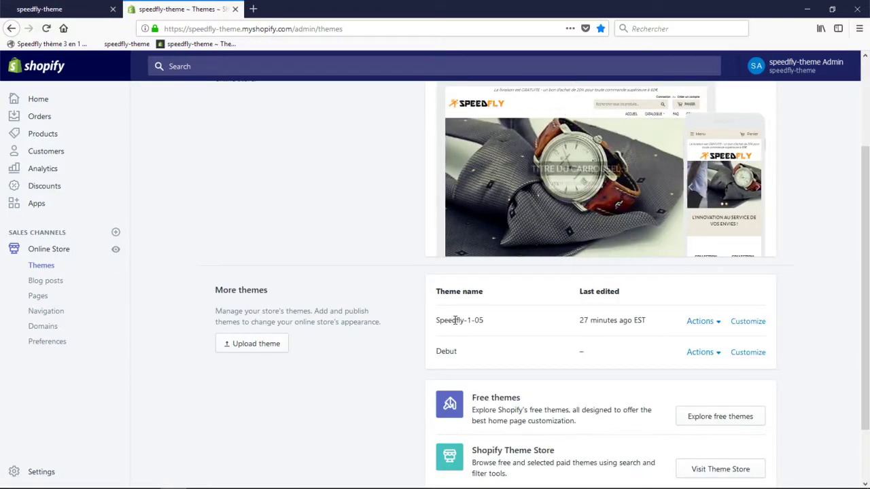
pyautogui.click(717, 324)
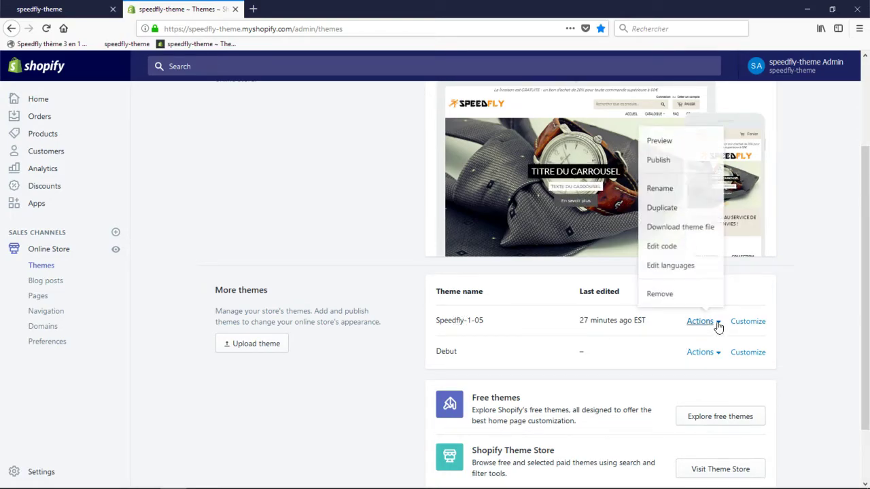
pyautogui.click(674, 246)
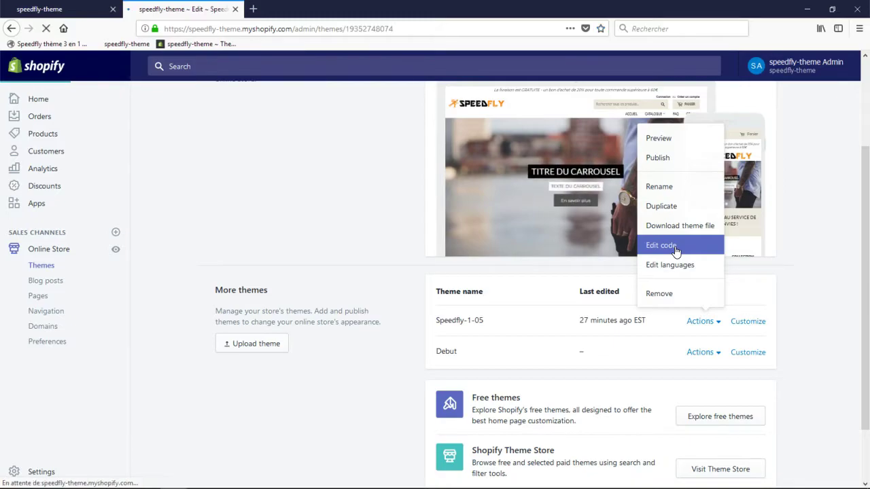
pyautogui.scroll(-5, 210, 374)
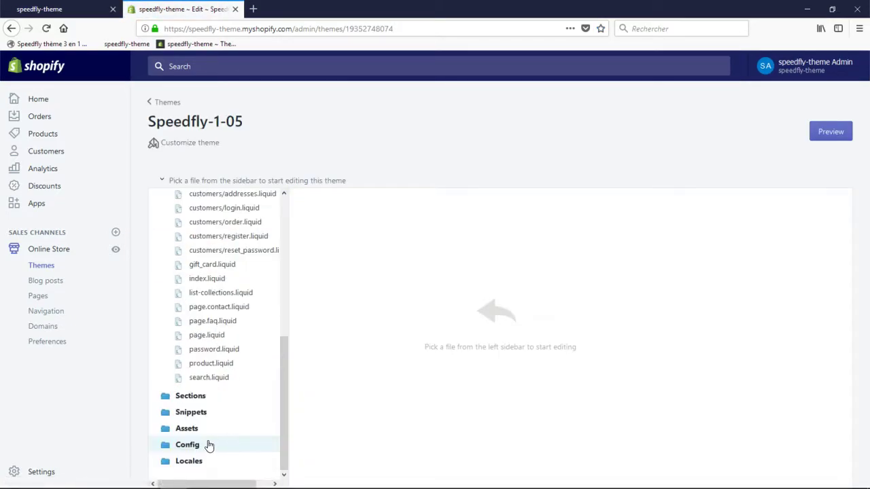
pyautogui.click(192, 445)
pyautogui.scroll(-1, 225, 431)
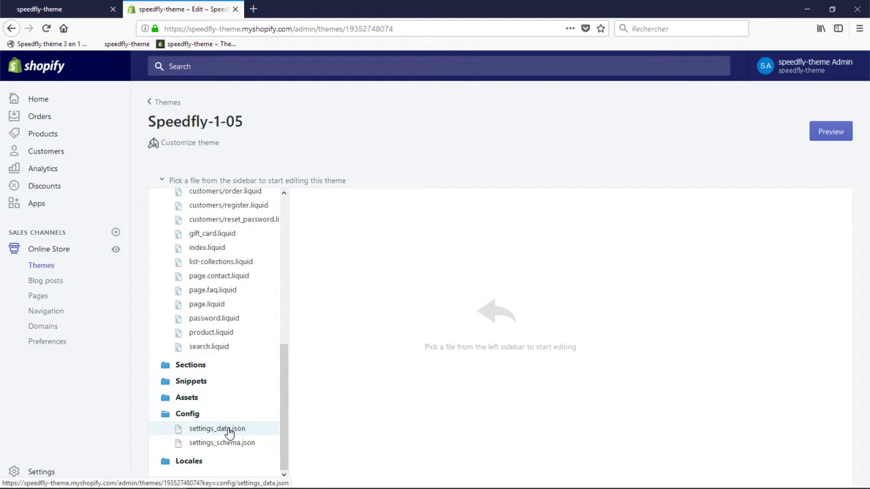
pyautogui.click(228, 430)
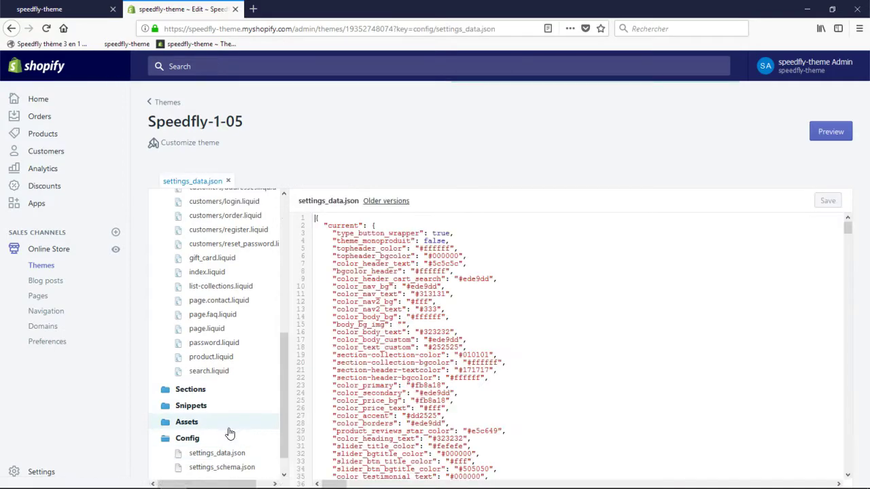
pyautogui.click(513, 274)
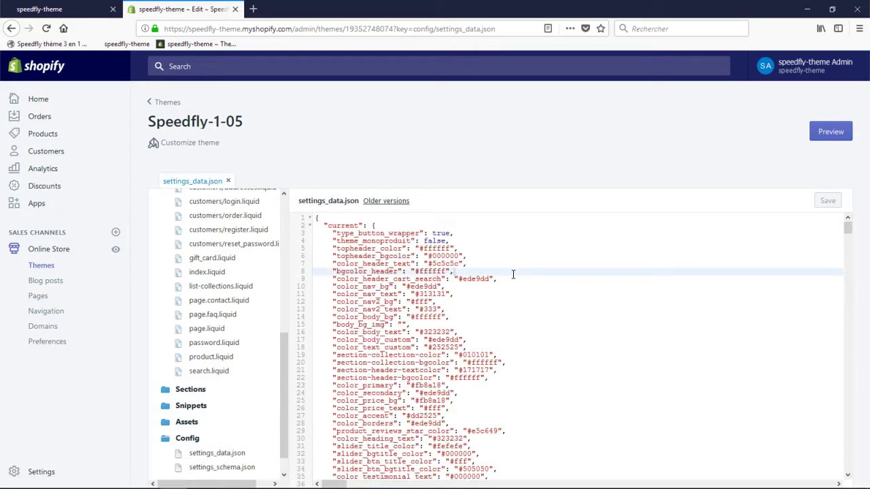
pyautogui.hotkey('ctrl', 'a')
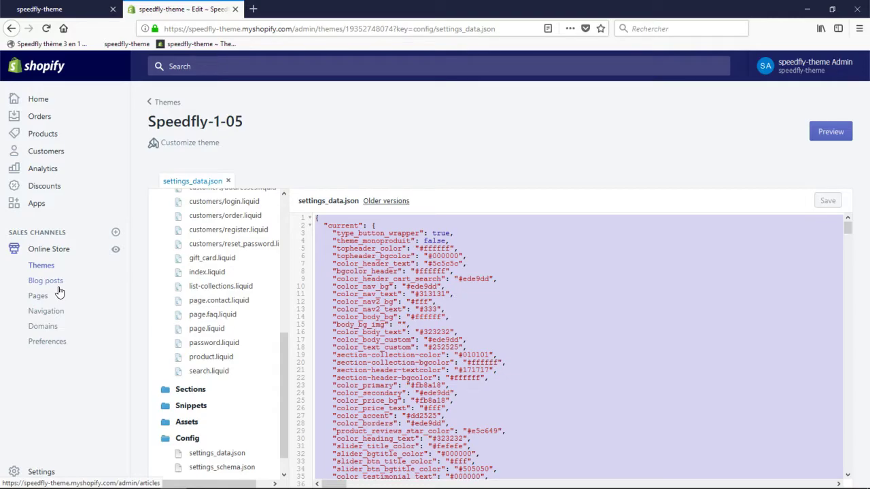
# - Open the French locale file fr.json in the Speedfly-1-04 theme's code and select its entire contents
pyautogui.click(60, 253)
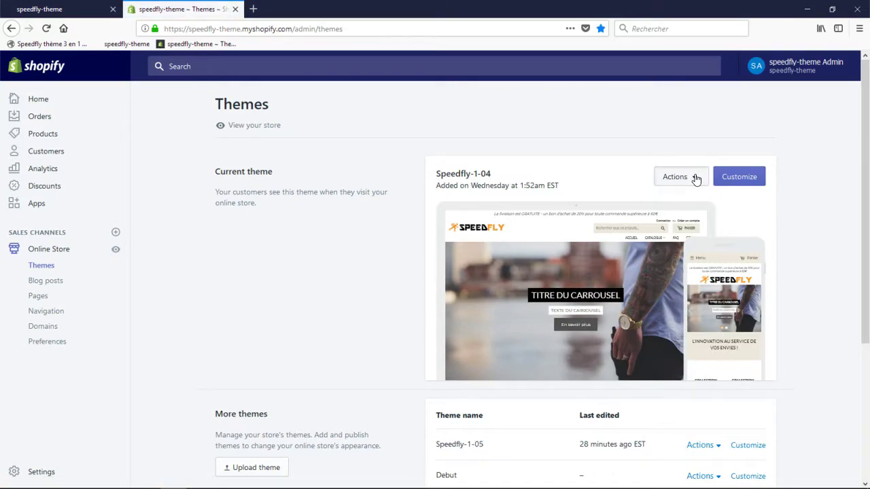
pyautogui.click(696, 178)
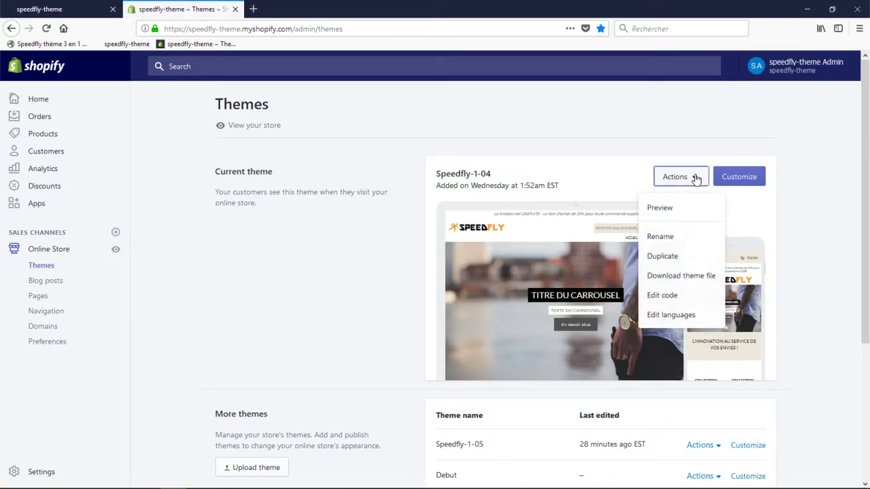
pyautogui.click(668, 299)
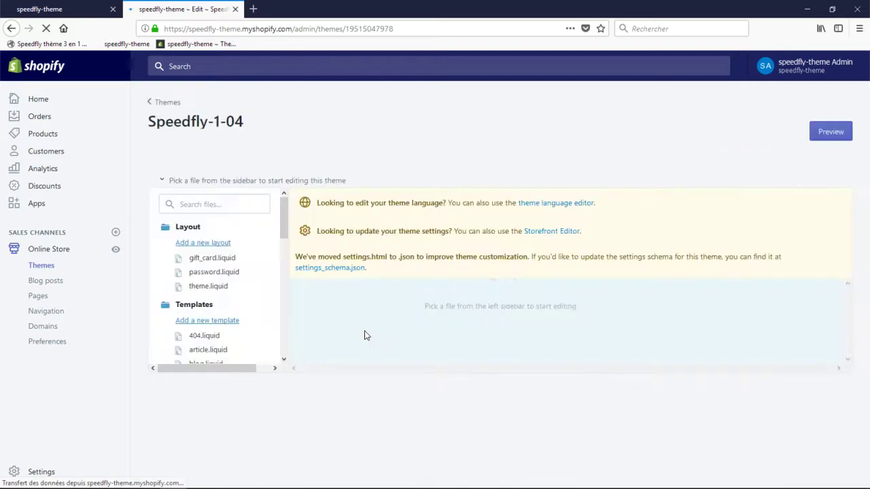
pyautogui.scroll(-5, 219, 320)
pyautogui.scroll(-3, 219, 320)
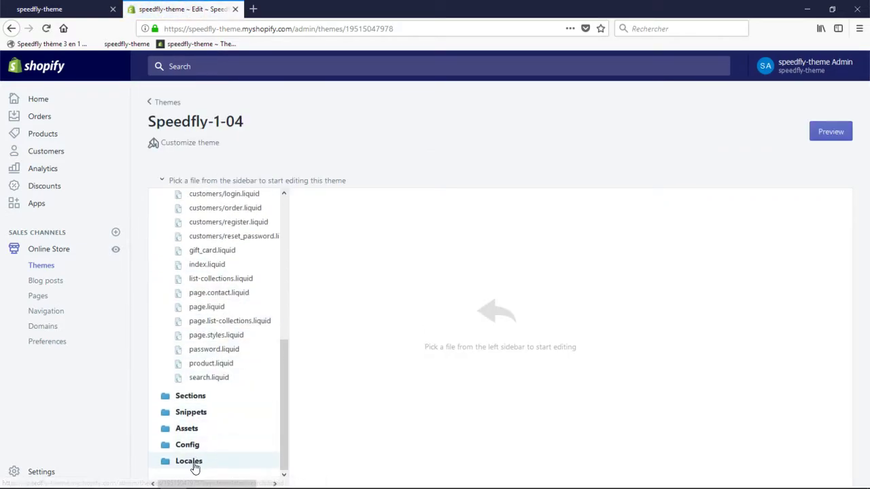
pyautogui.scroll(-3, 220, 428)
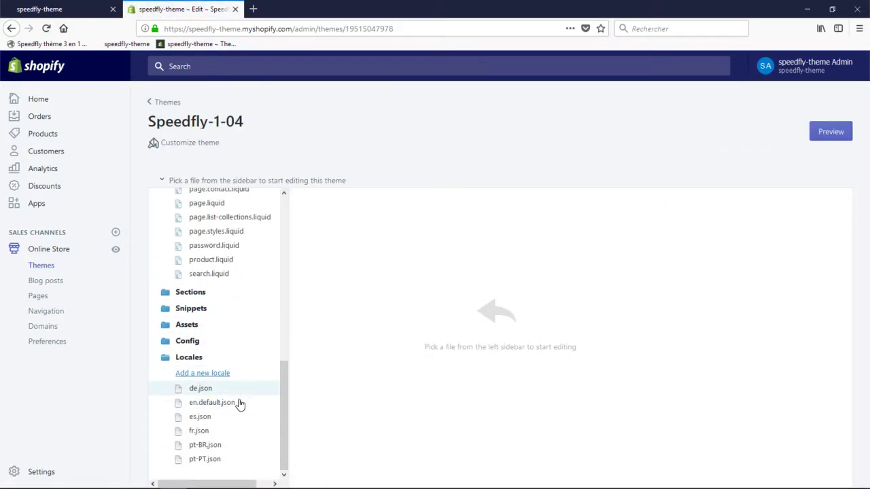
pyautogui.click(206, 434)
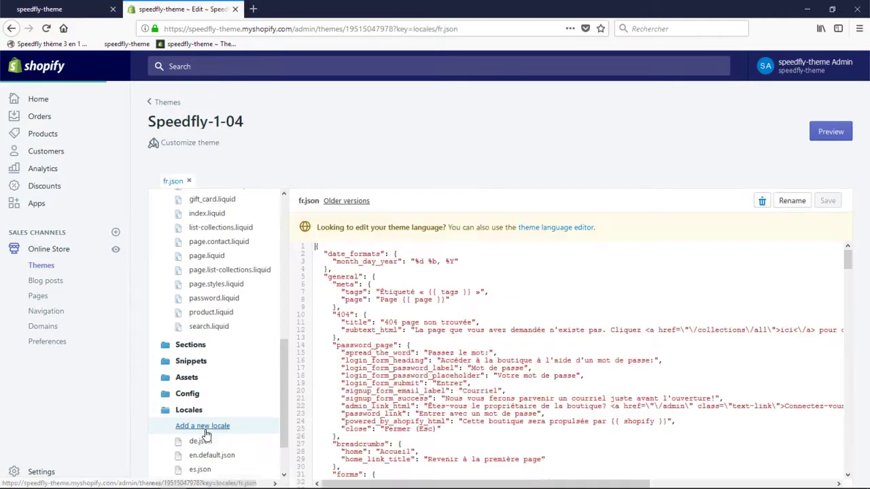
pyautogui.click(469, 262)
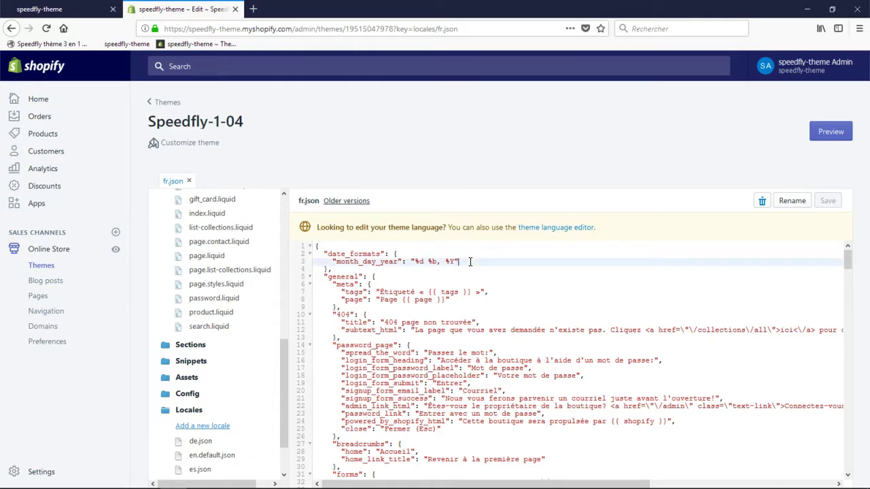
pyautogui.hotkey('ctrl', 'a')
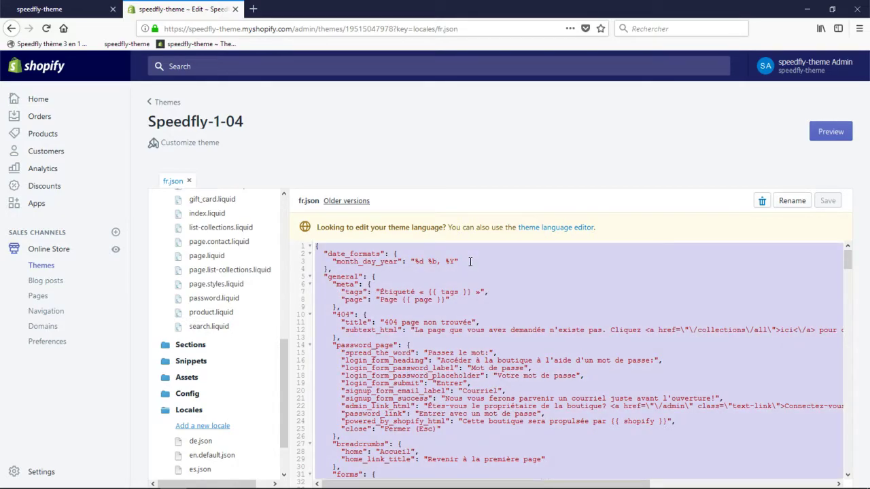
# - Open the French locale file fr.json from the Locales folder of the Speedfly-1-05 theme's code and select its entire contents
pyautogui.click(58, 251)
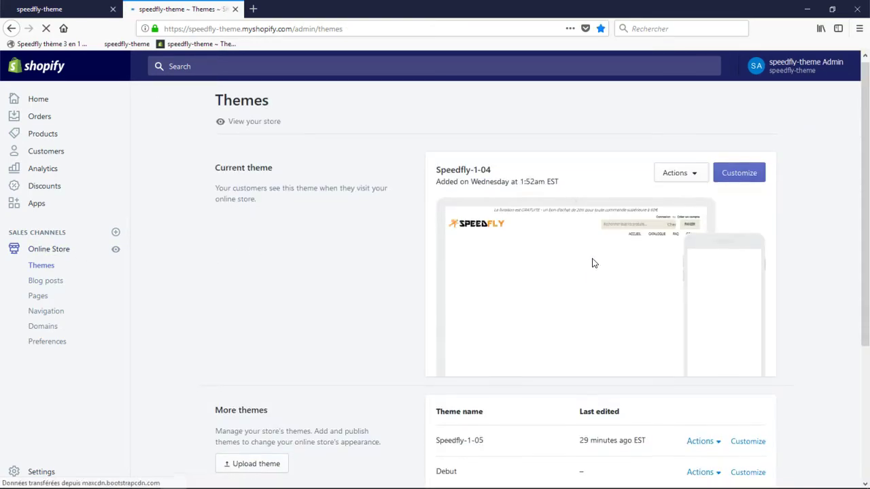
pyautogui.scroll(-5, 593, 263)
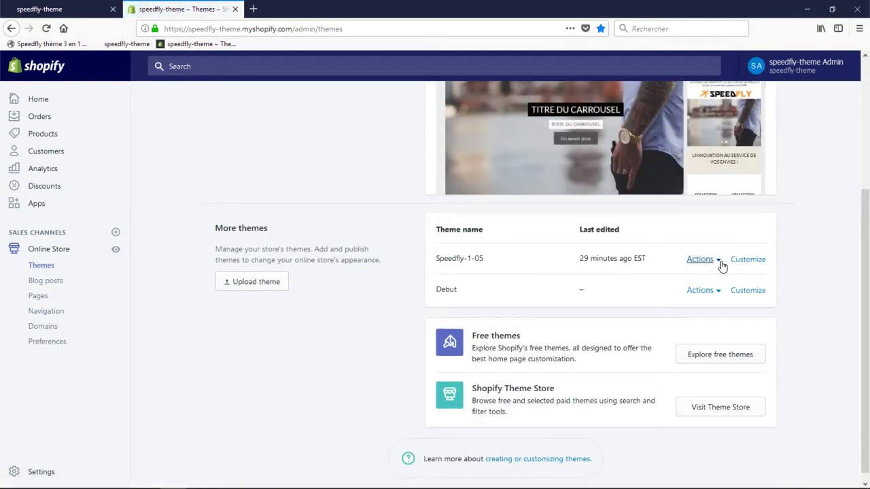
pyautogui.click(722, 266)
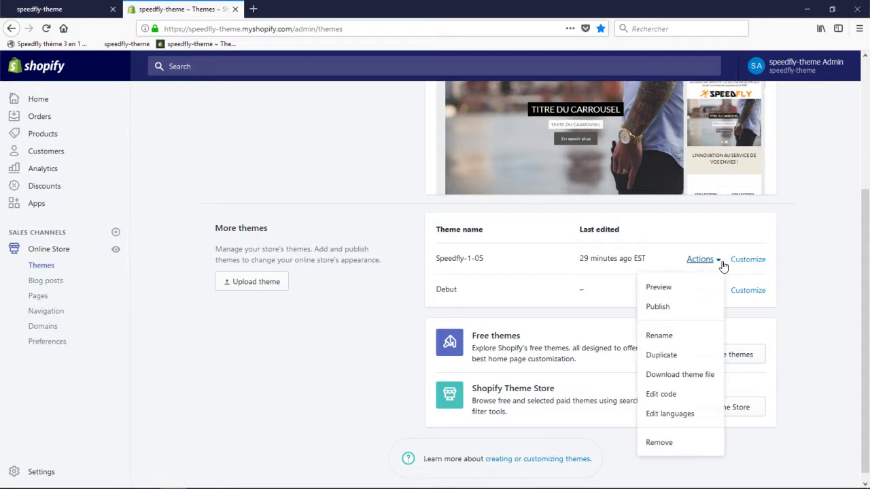
pyautogui.click(684, 394)
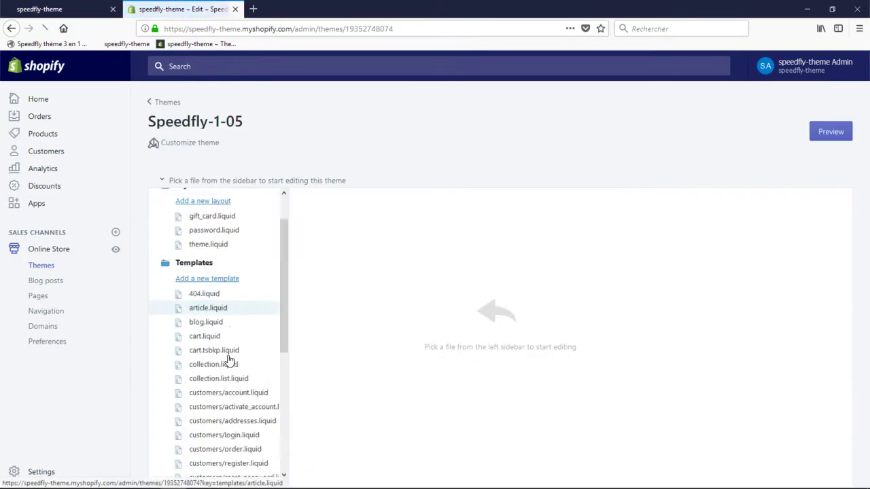
pyautogui.scroll(-5, 224, 408)
pyautogui.click(205, 461)
pyautogui.scroll(-3, 234, 456)
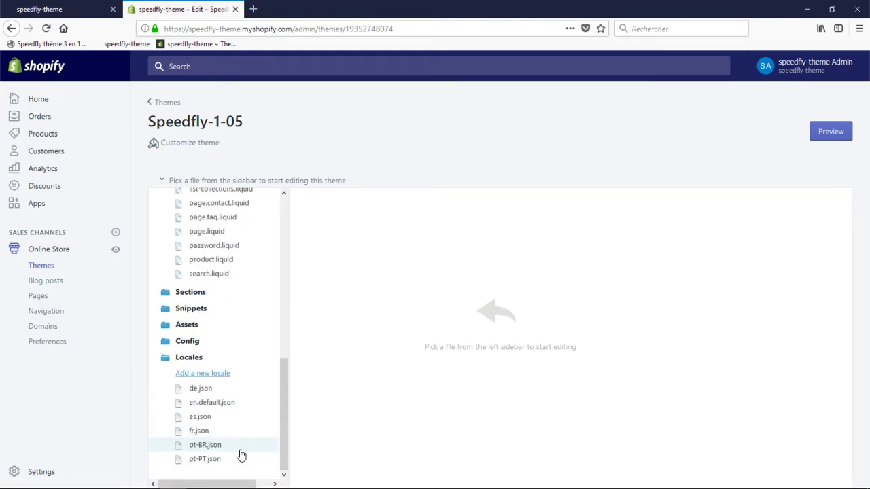
pyautogui.click(199, 432)
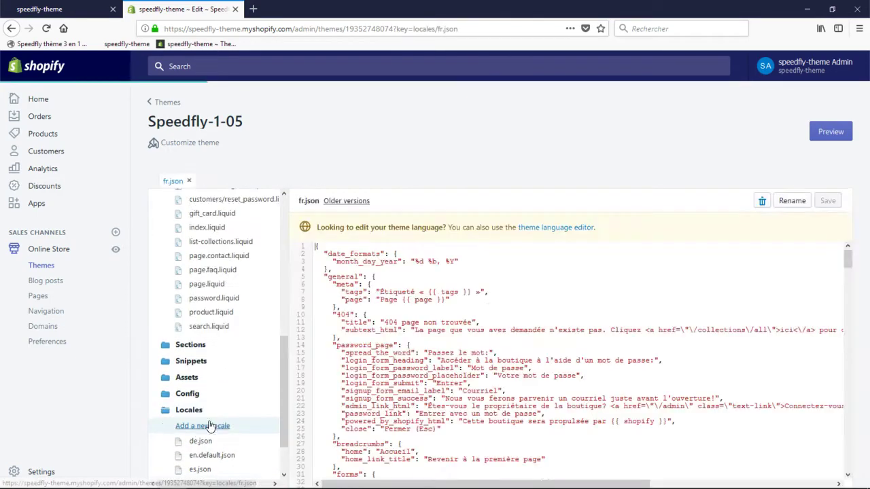
pyautogui.click(489, 260)
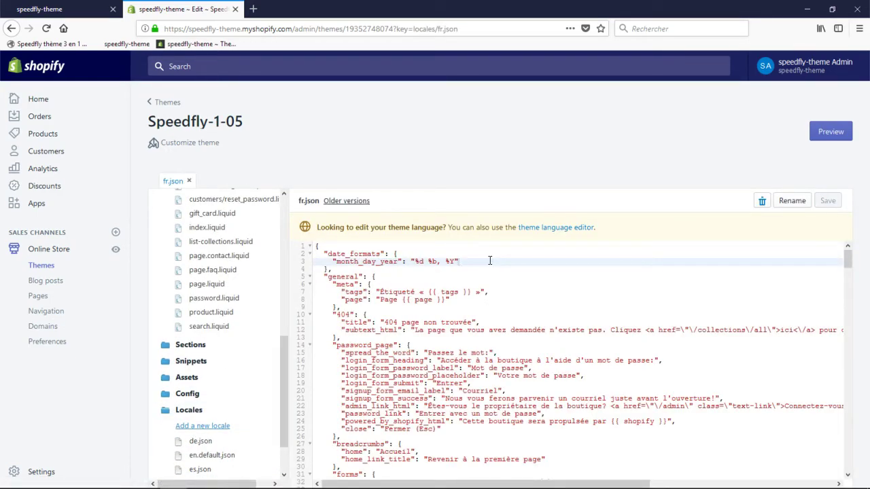
pyautogui.hotkey('ctrl', 'a')
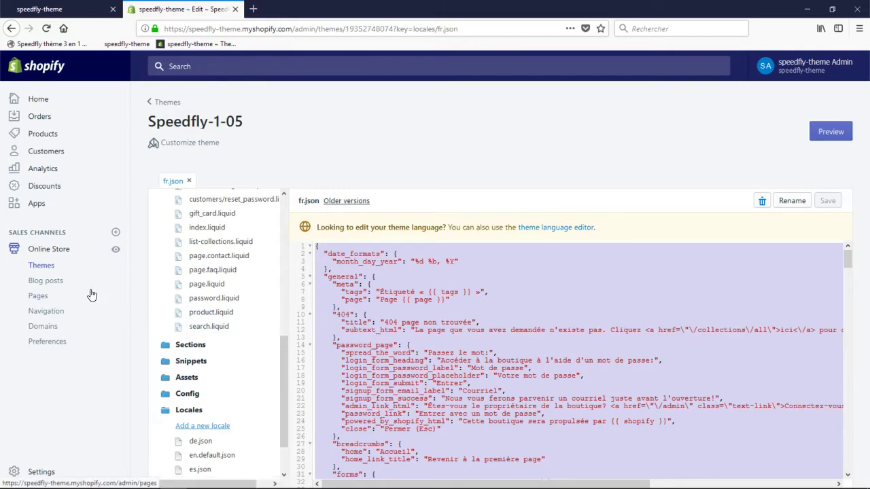
# - Open surcharge.scss.liquid from the Assets folder of the current Speedfly-1-04 theme's code to check it for custom styles
pyautogui.click(68, 264)
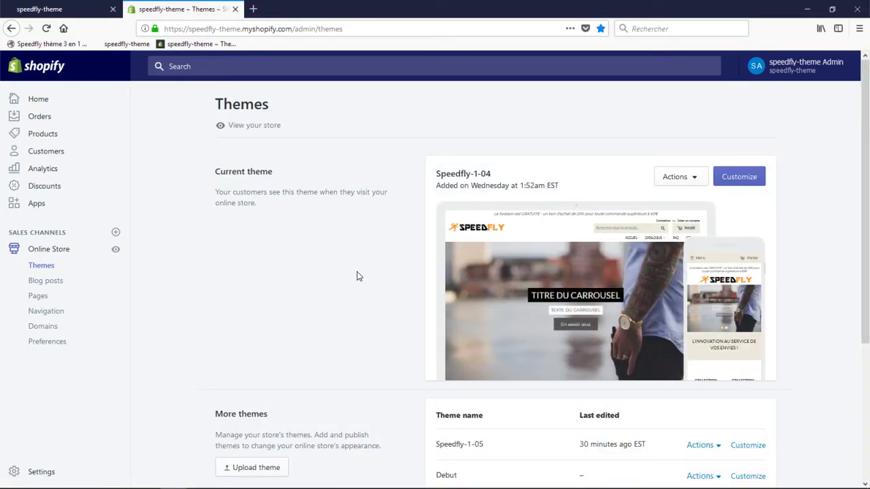
pyautogui.click(690, 178)
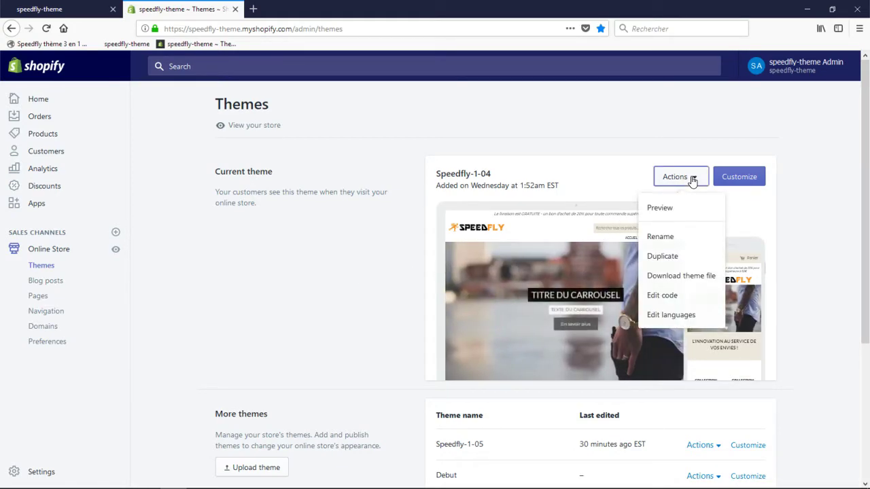
pyautogui.click(669, 302)
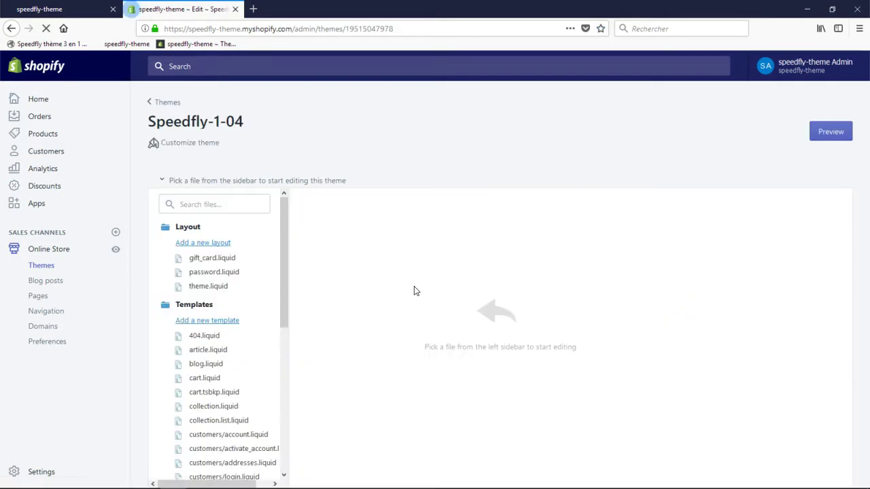
pyautogui.scroll(-8, 234, 323)
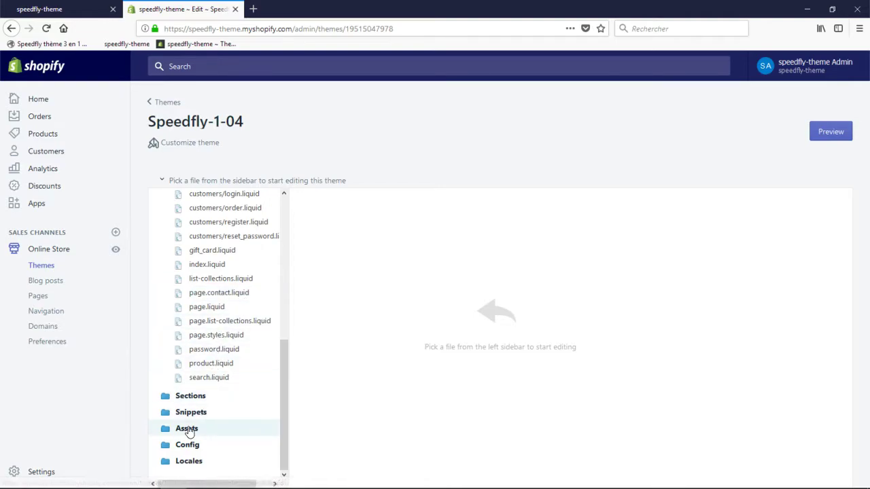
pyautogui.click(186, 428)
pyautogui.scroll(-3, 226, 384)
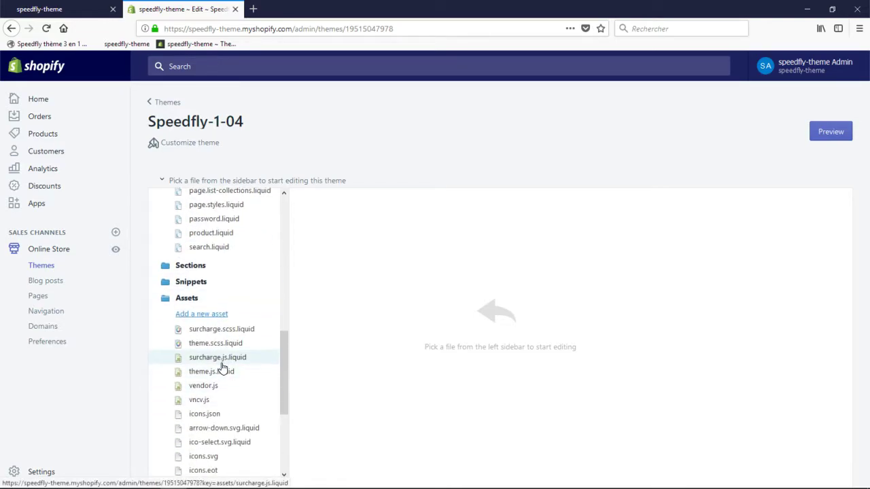
pyautogui.click(235, 332)
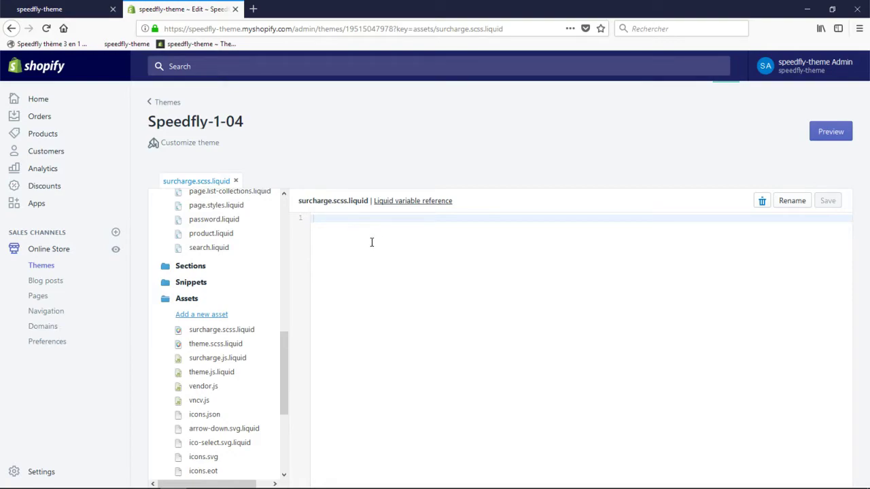
# - Open surcharge.scss.liquid and surcharge.js.liquid from the Assets folder of the Speedfly-1-05 theme's code
pyautogui.click(60, 253)
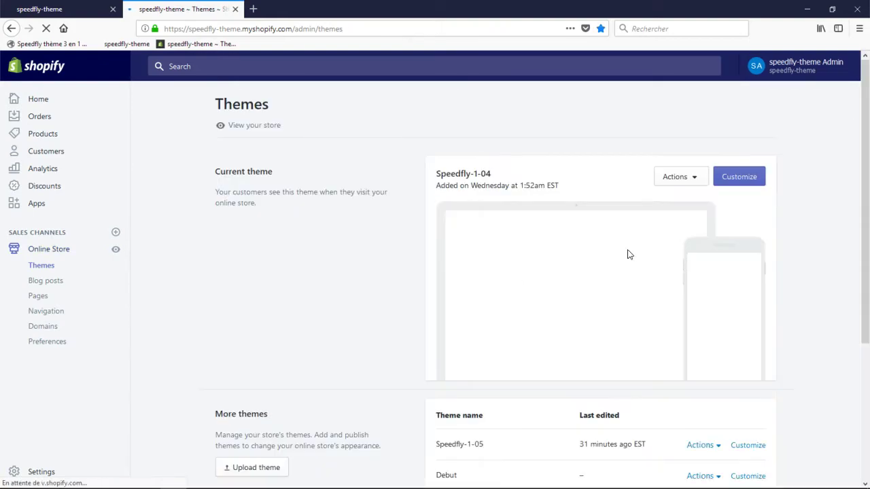
pyautogui.click(693, 446)
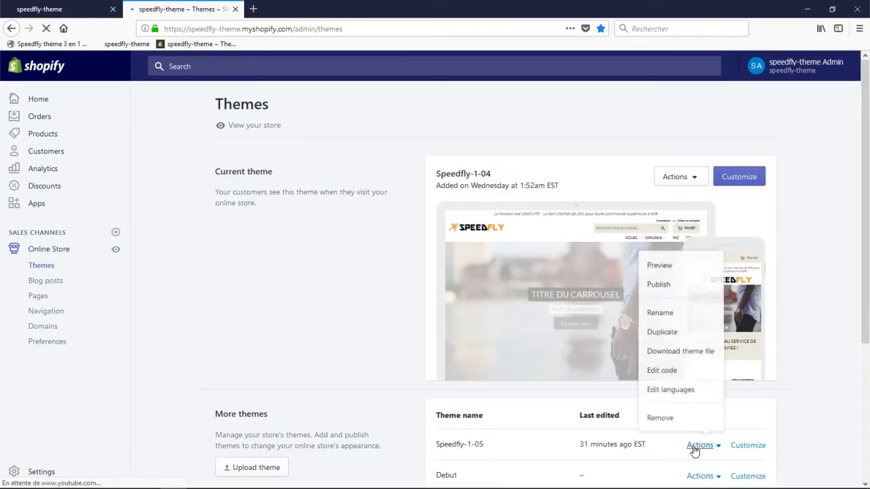
pyautogui.scroll(-3, 693, 405)
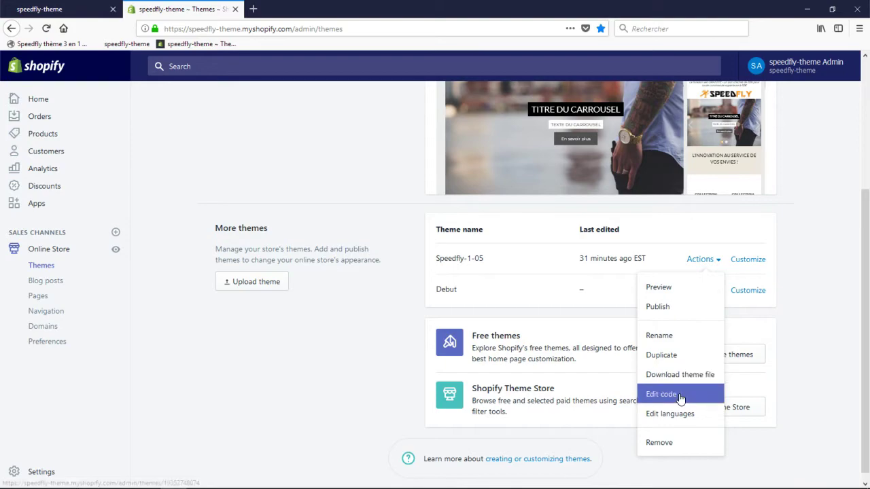
pyautogui.click(678, 395)
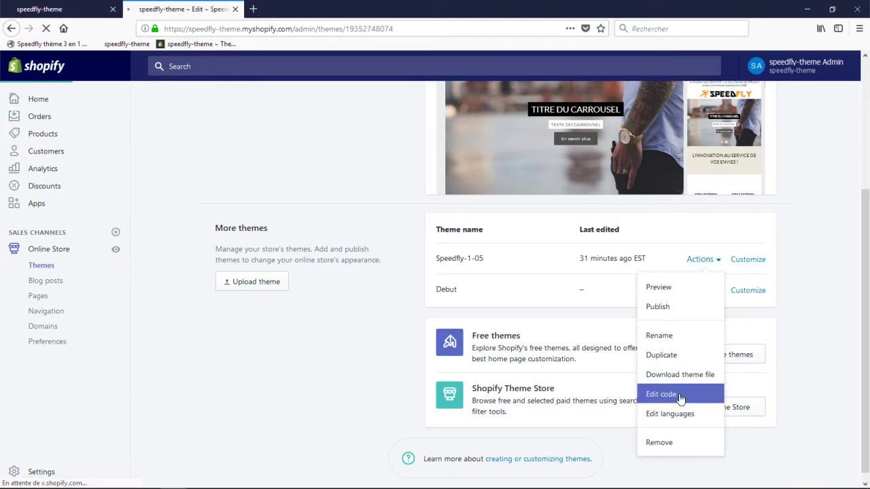
pyautogui.scroll(-4, 229, 374)
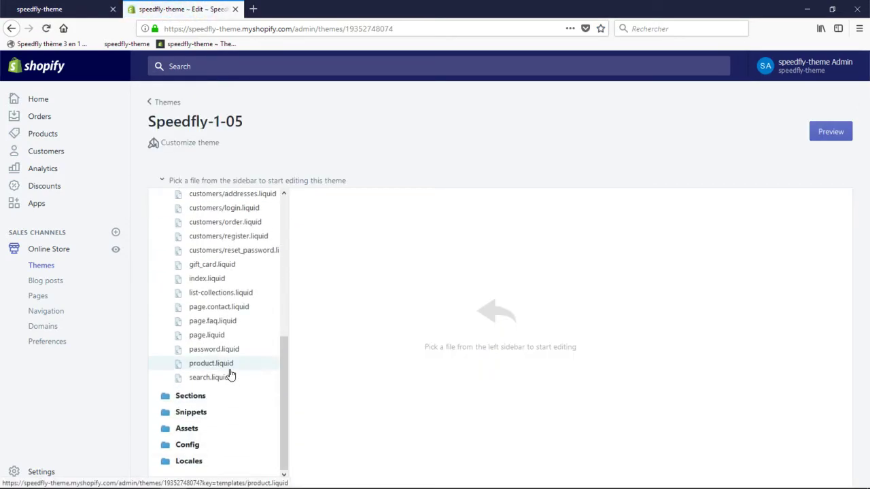
pyautogui.click(195, 432)
pyautogui.scroll(-3, 217, 435)
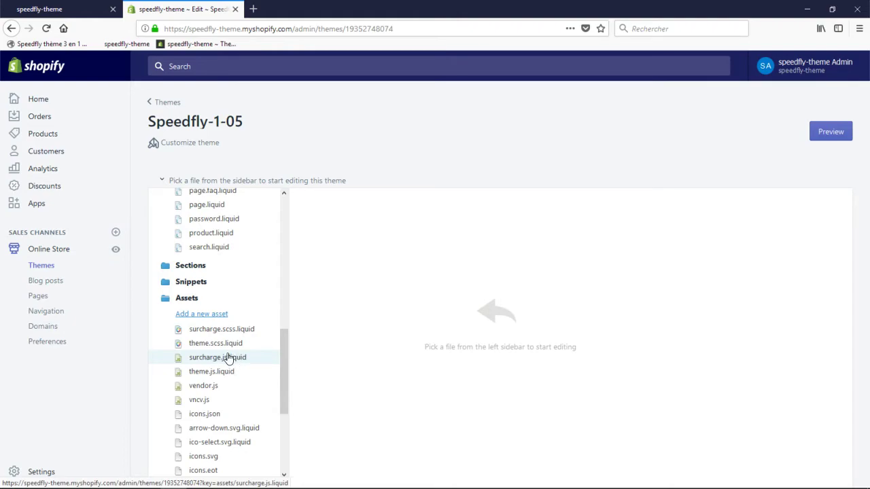
pyautogui.click(234, 336)
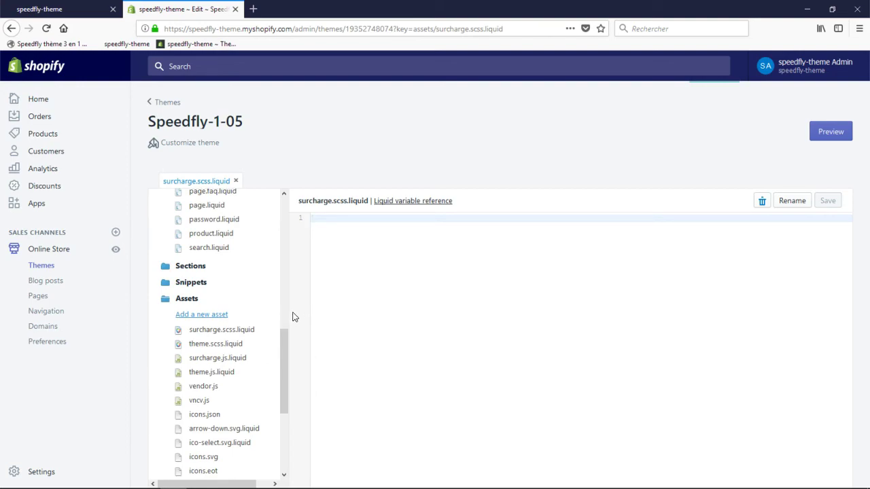
pyautogui.click(229, 361)
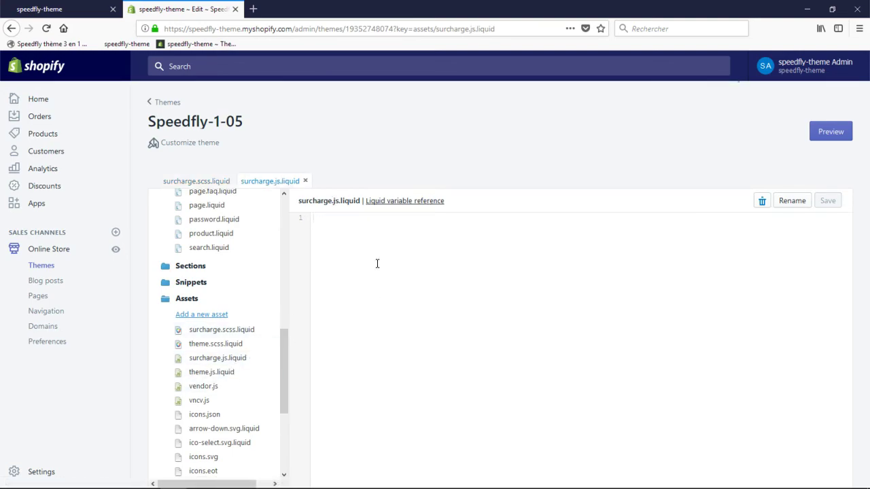